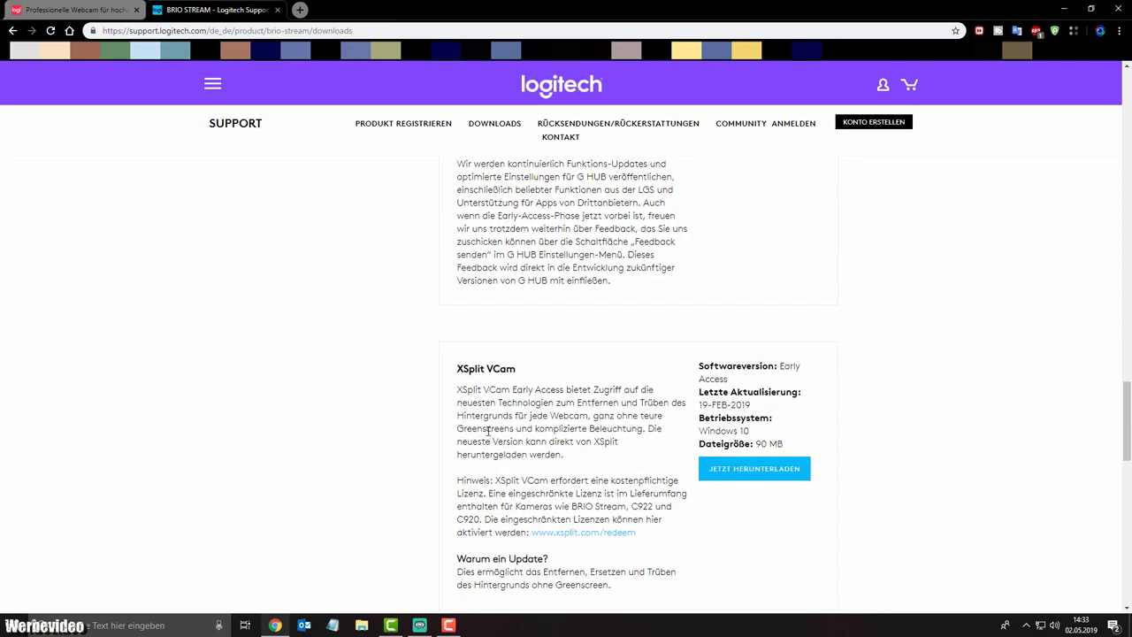
# Examine the Logitech G HUB and XSplit VCam entries and their update dates on the BRIO STREAM downloads page
pyautogui.scroll(2, 575, 179)
pyautogui.scroll(2, 499, 265)
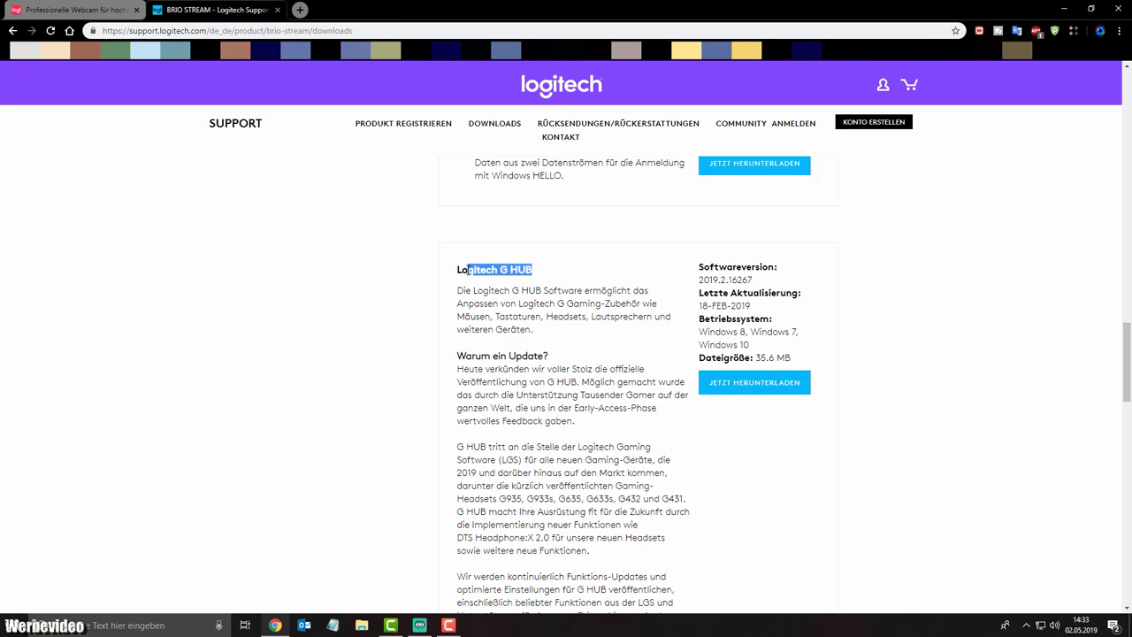
pyautogui.scroll(-5, 582, 361)
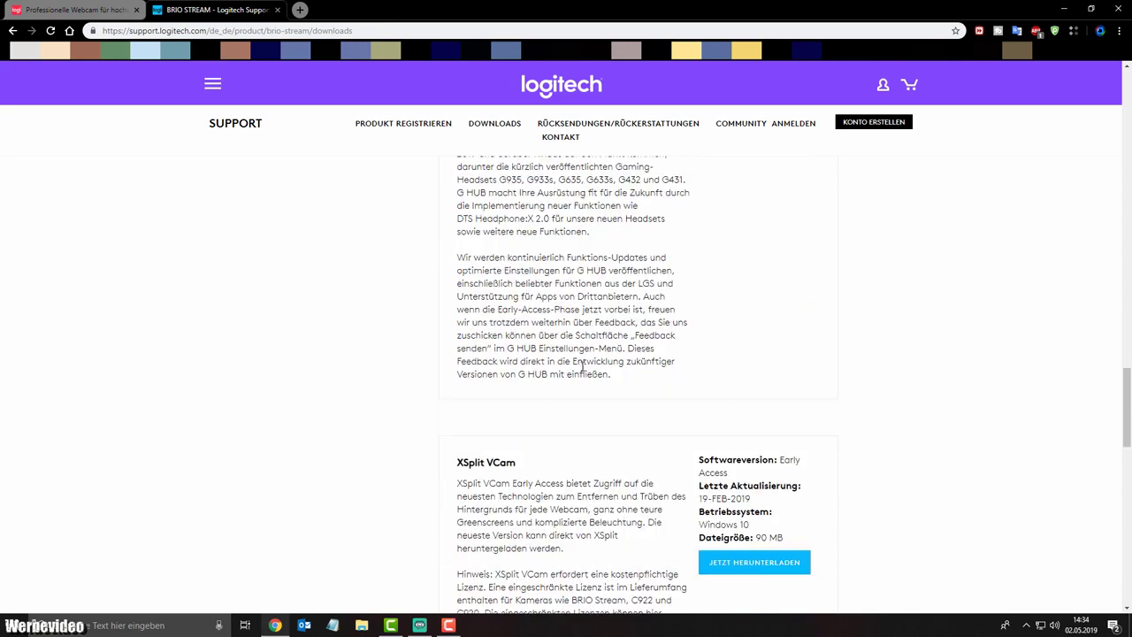
pyautogui.moveTo(461, 312); pyautogui.dragTo(518, 317)
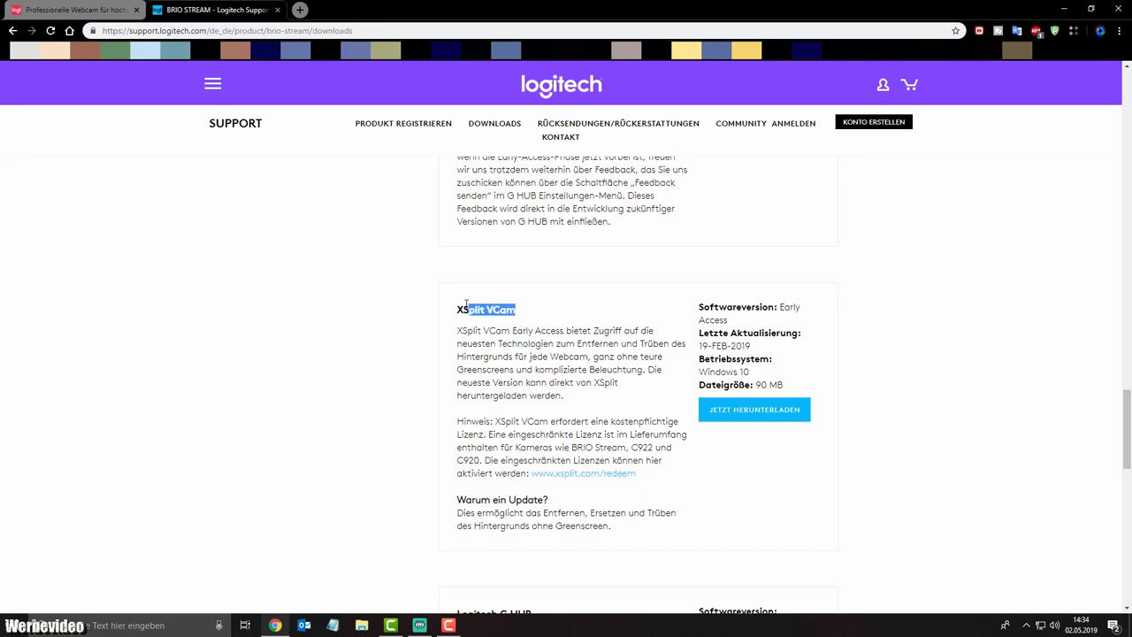
pyautogui.scroll(-5, 489, 407)
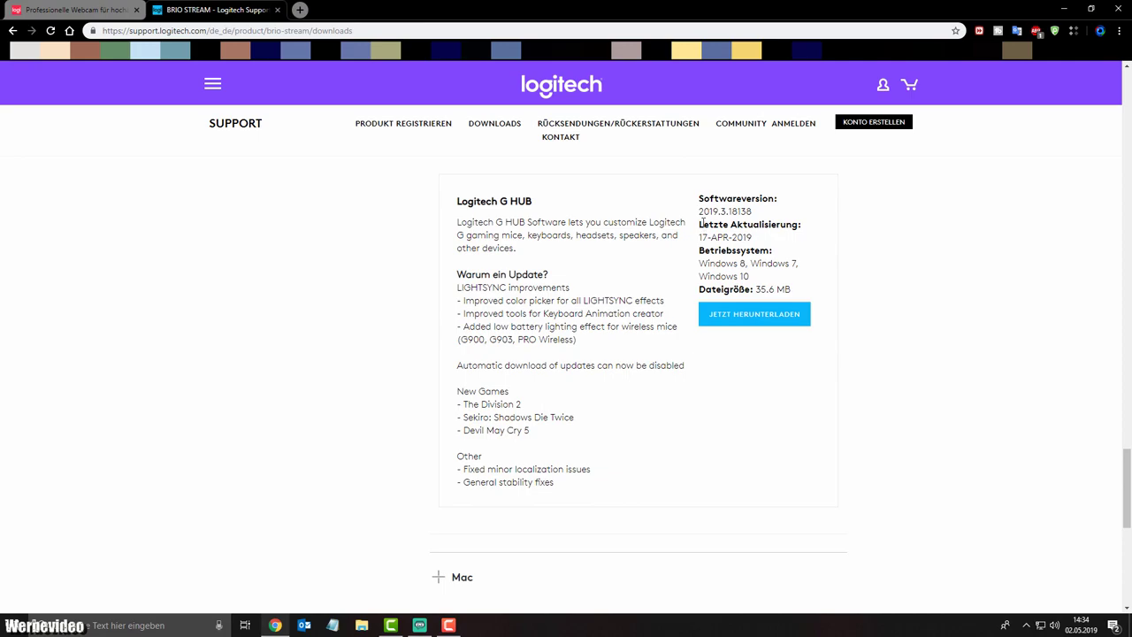
pyautogui.scroll(15, 751, 411)
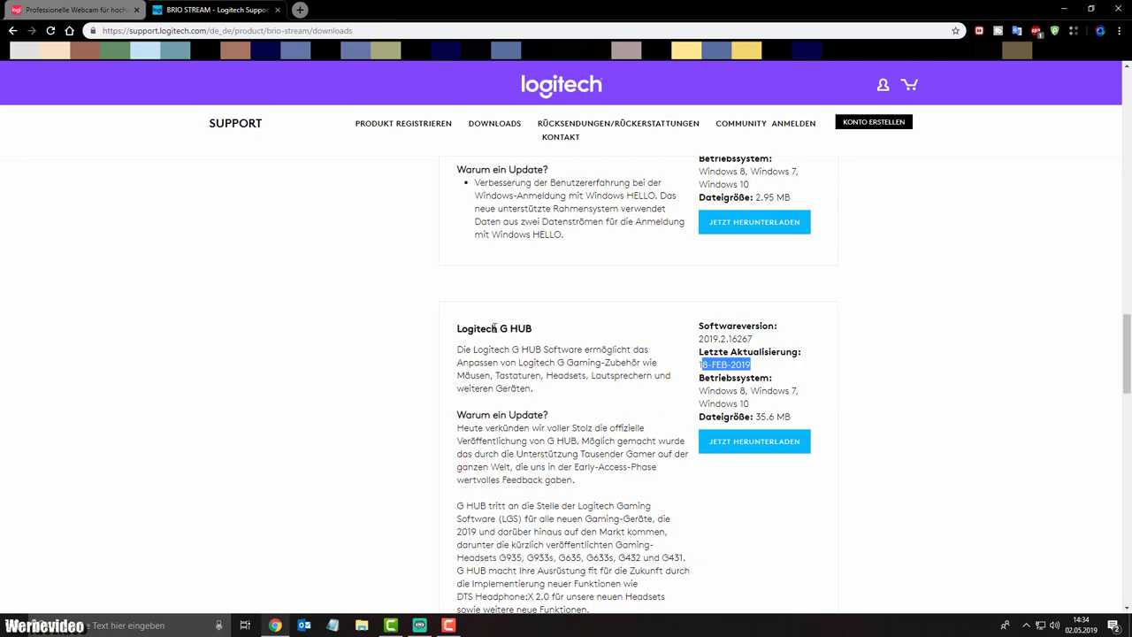
pyautogui.scroll(-10, 581, 399)
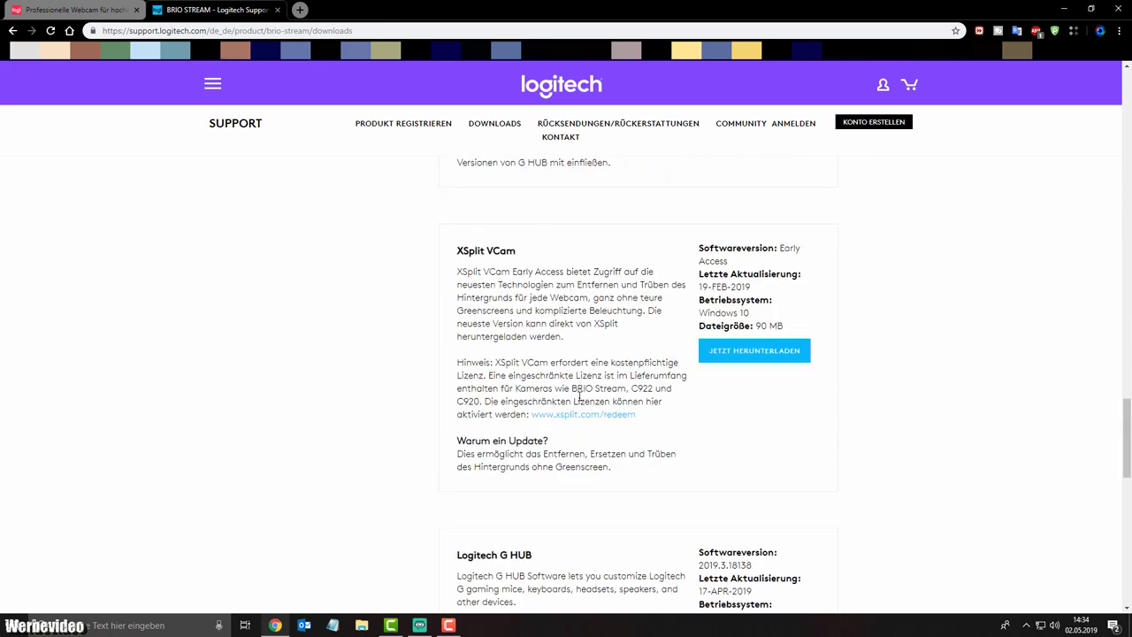
pyautogui.scroll(-3, 602, 556)
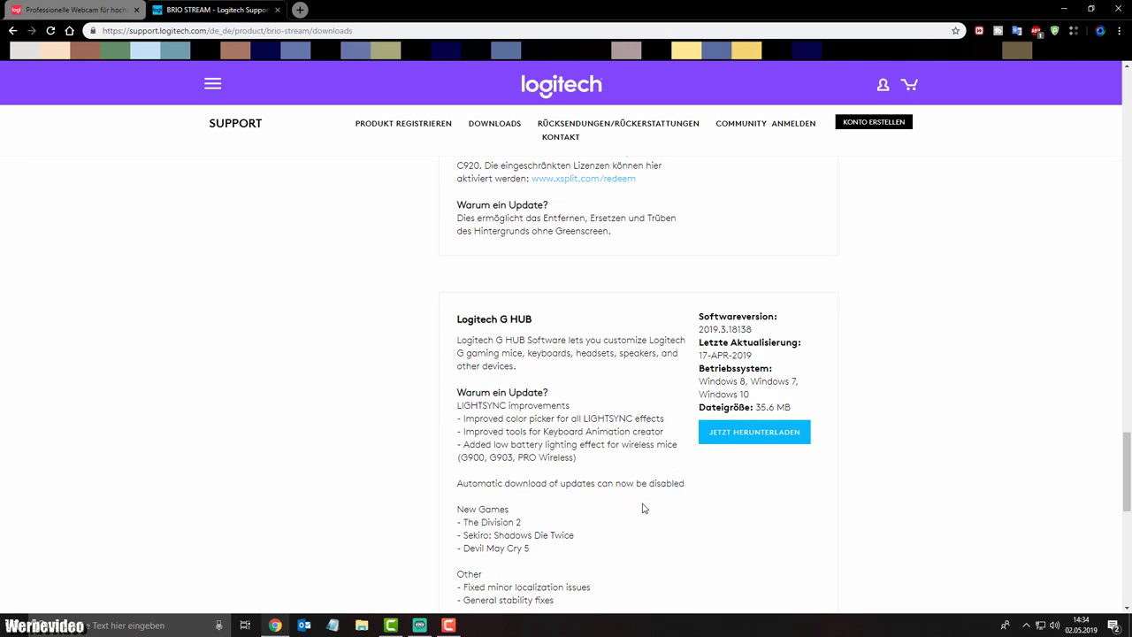
pyautogui.scroll(-5, 657, 460)
pyautogui.scroll(7, 642, 420)
pyautogui.scroll(4, 1127, 80)
# Close the browser, open the Brio source's settings in Streamlabs OBS, and move them aside to uncover the camera preview
pyautogui.click(1117, 10)
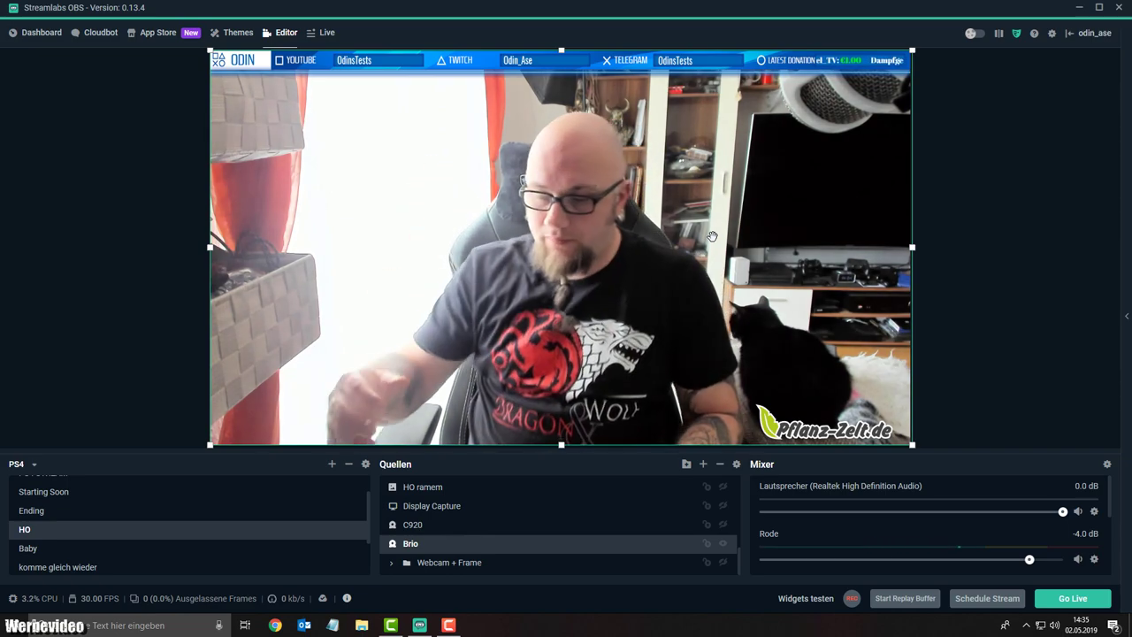
pyautogui.doubleClick(424, 543)
pyautogui.moveTo(588, 81); pyautogui.dragTo(201, 159)
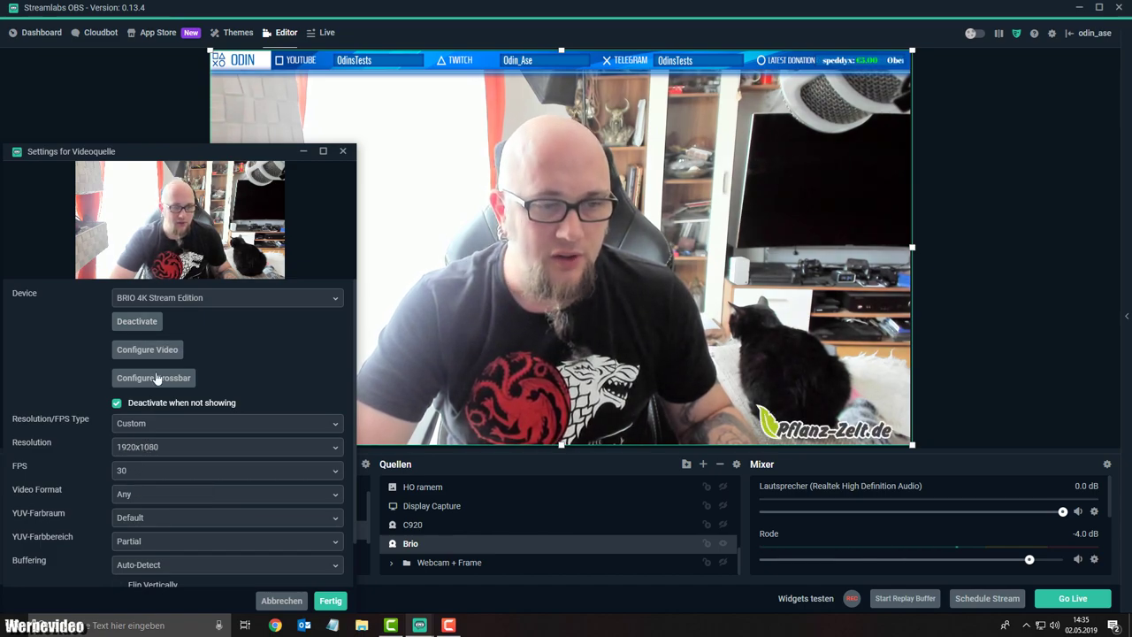
# Try the Brio source at 60 FPS and return it to 30 FPS to compare the picture brightness
pyautogui.click(131, 474)
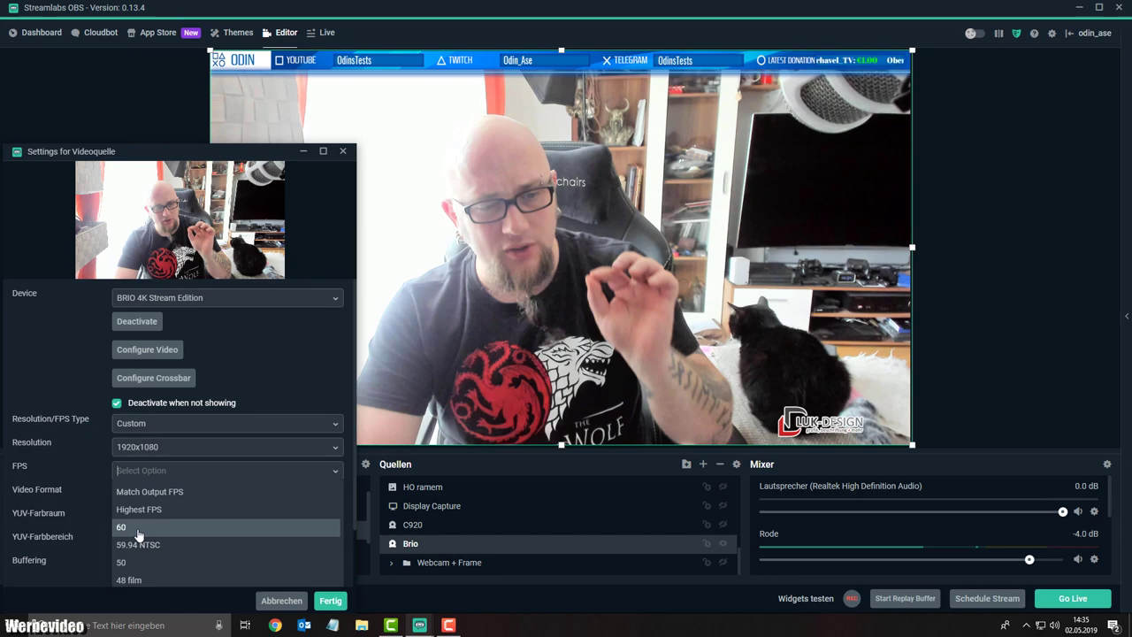
pyautogui.click(138, 527)
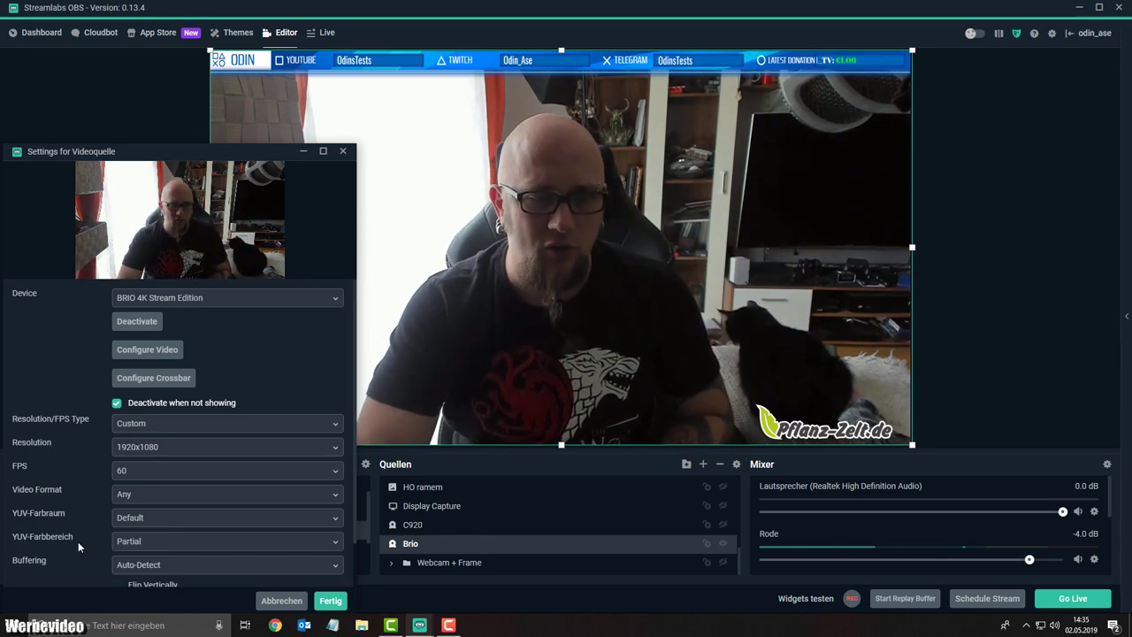
pyautogui.click(136, 474)
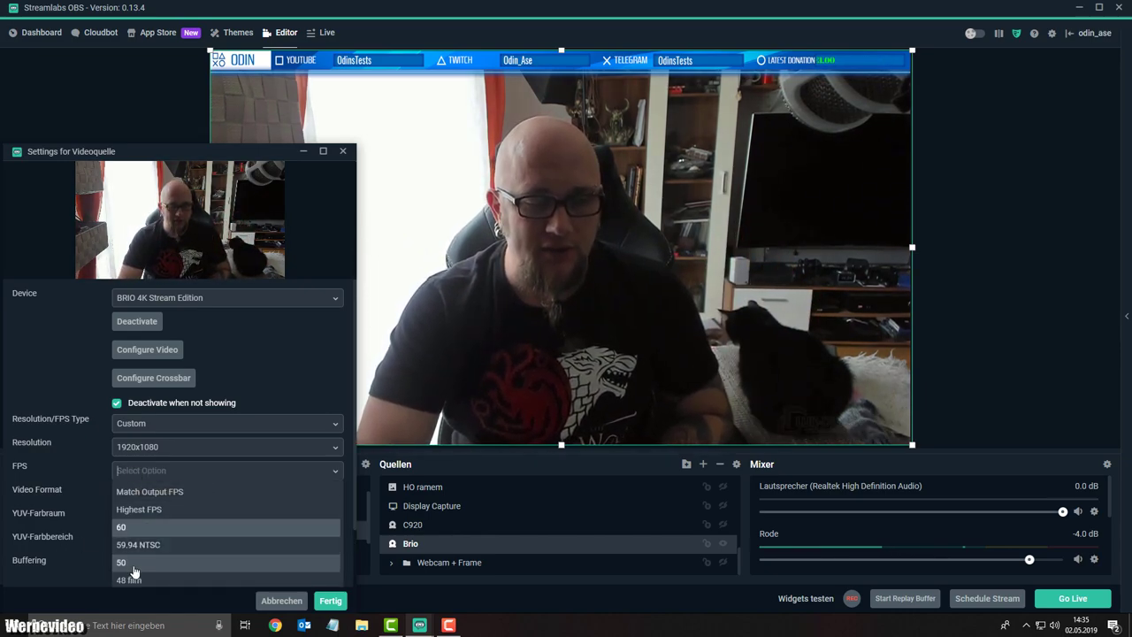
pyautogui.scroll(-1, 137, 556)
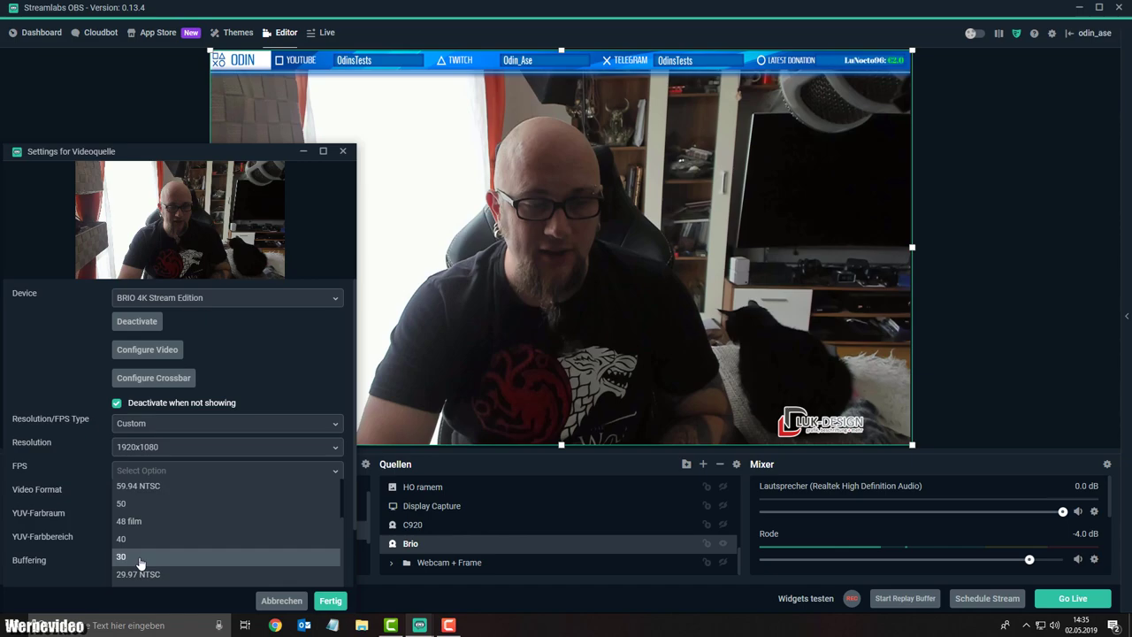
pyautogui.click(140, 557)
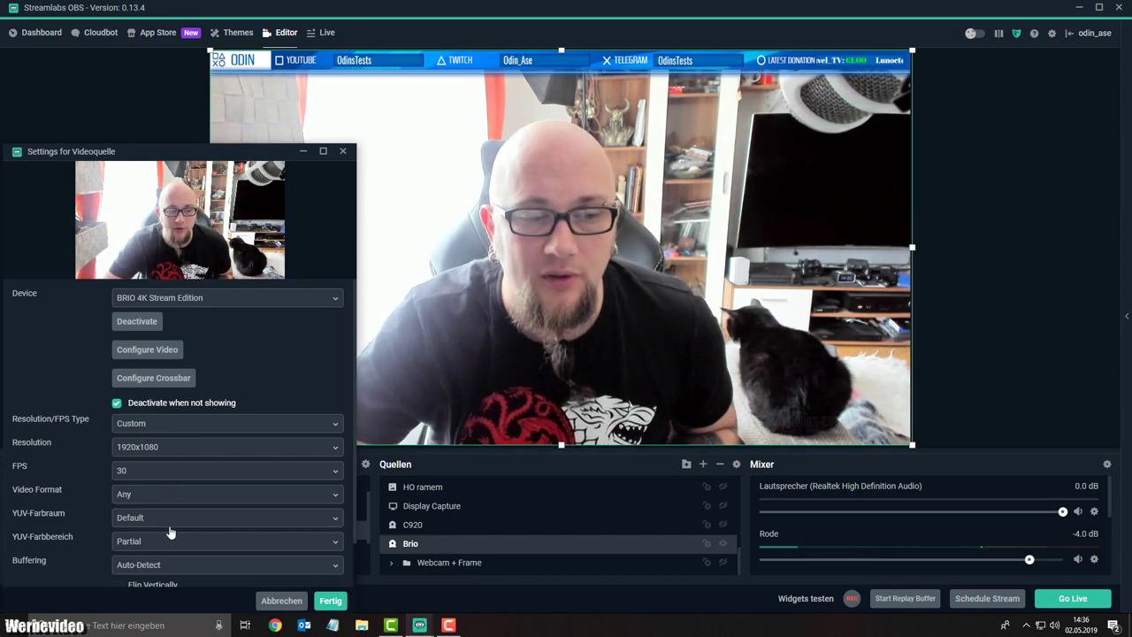
# Set the Brio source's frame rate to 60 FPS
pyautogui.click(141, 470)
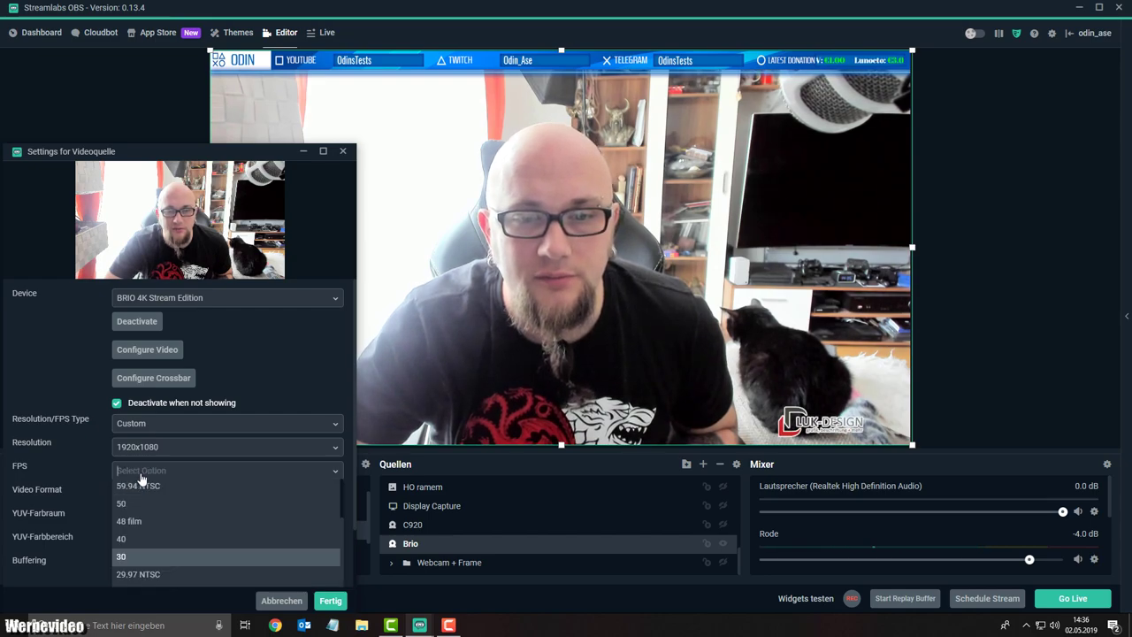
pyautogui.scroll(3, 139, 517)
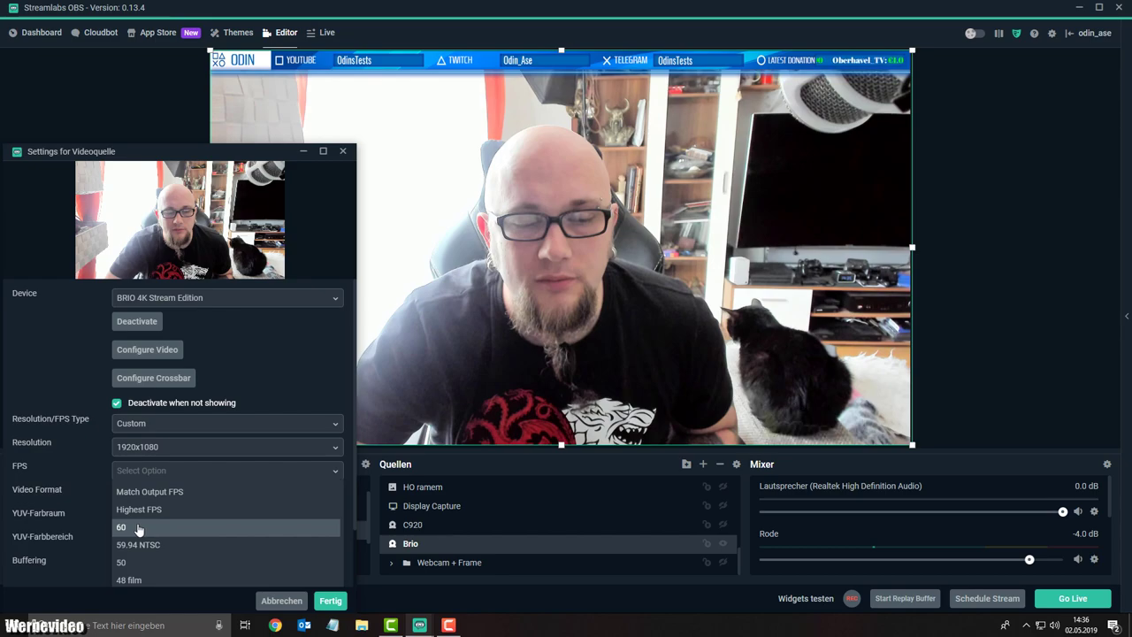
pyautogui.click(138, 528)
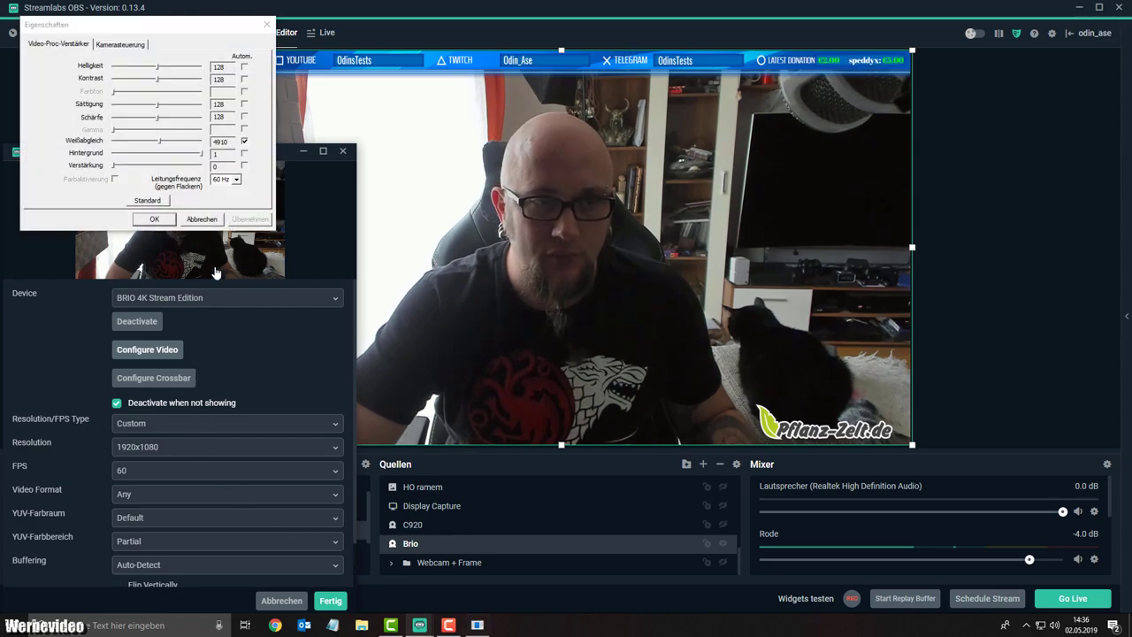
# Turn off the Brio's automatic focus and exposure, trying an exposure of -4 before restoring the standard camera control values
pyautogui.moveTo(153, 25); pyautogui.dragTo(895, 400)
pyautogui.click(848, 414)
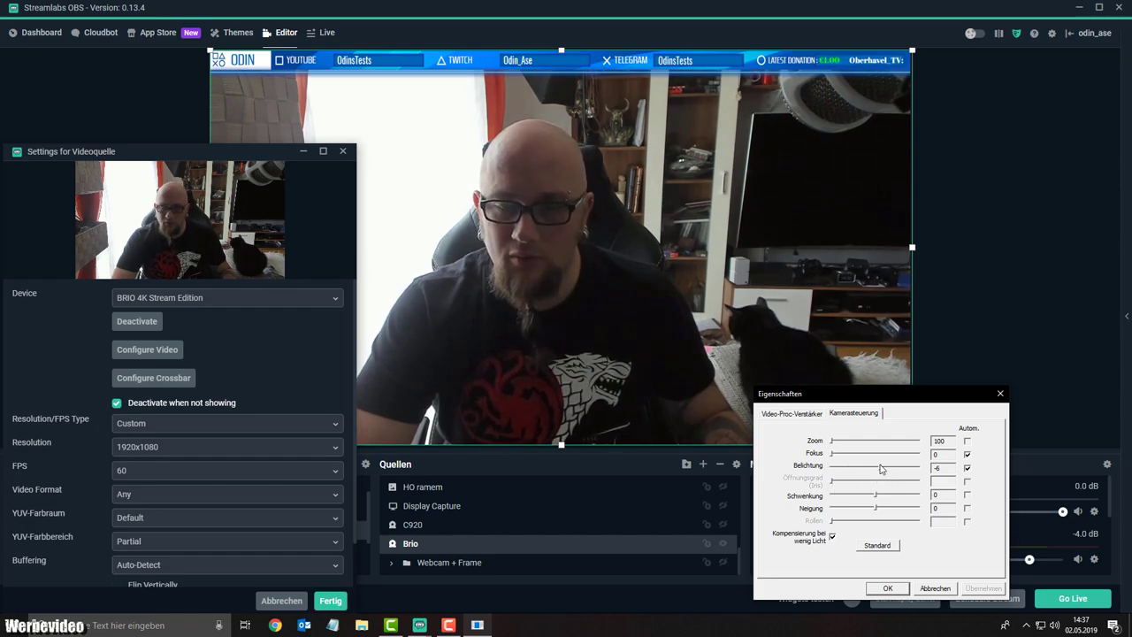
pyautogui.click(968, 468)
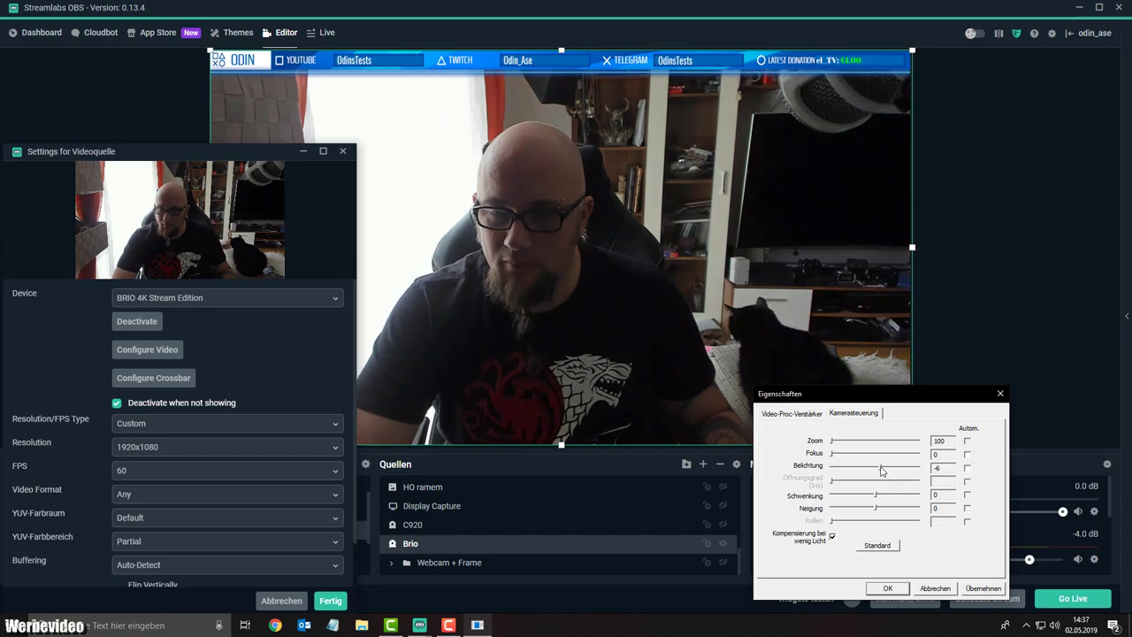
pyautogui.moveTo(880, 467); pyautogui.dragTo(893, 470)
pyautogui.moveTo(924, 471); pyautogui.dragTo(914, 476)
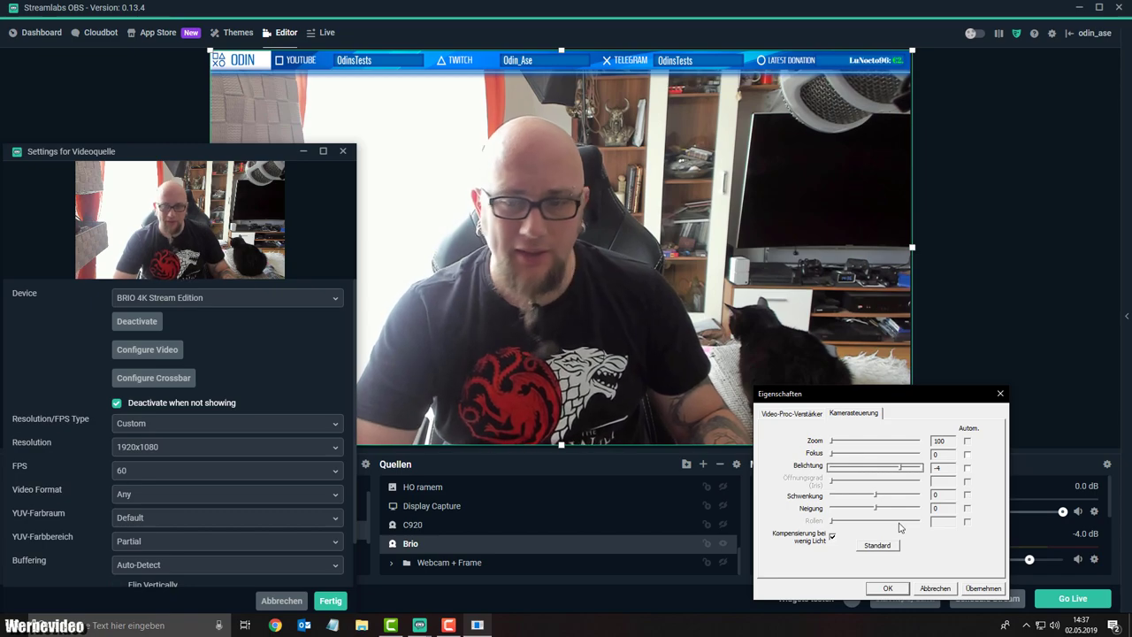
pyautogui.click(875, 545)
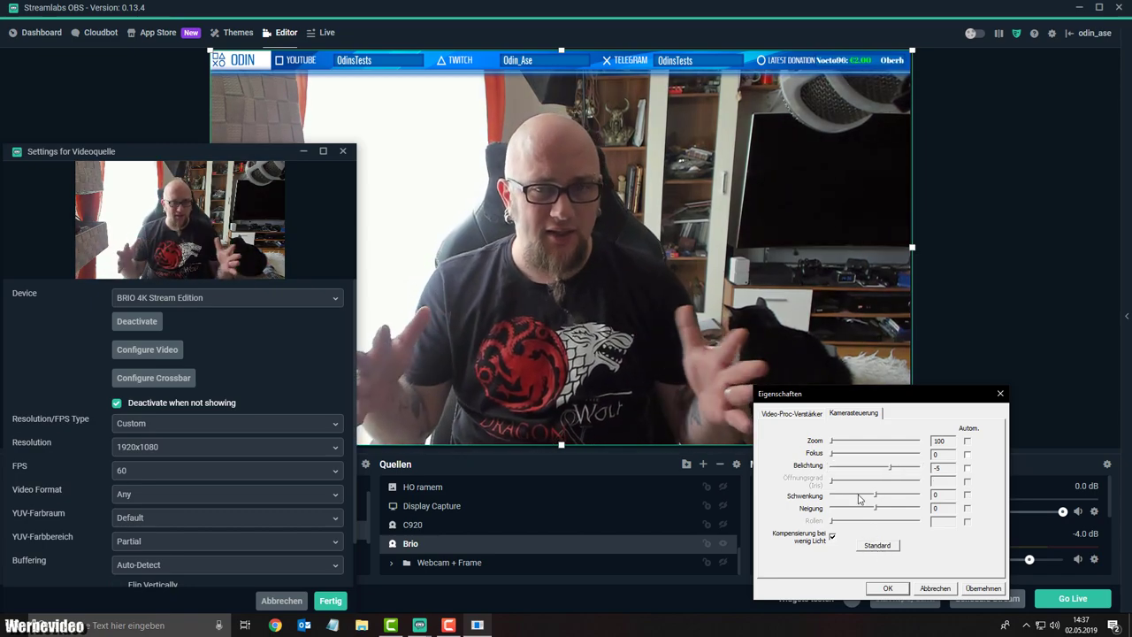
# Check the Brio's video processing amplifier properties, close them, and confirm the source settings
pyautogui.click(812, 413)
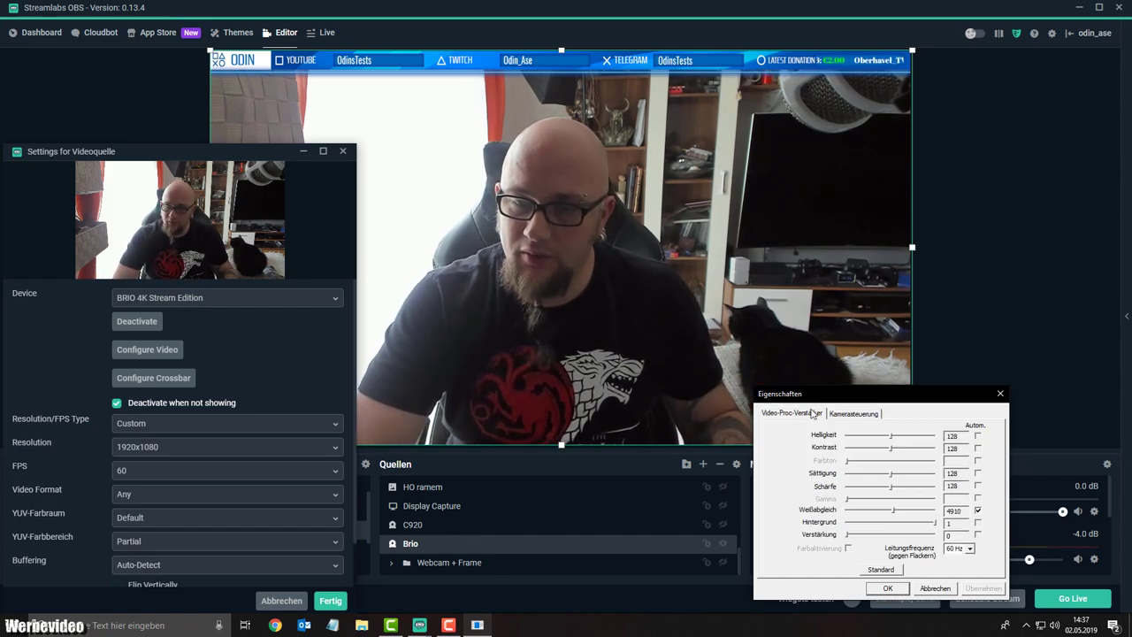
pyautogui.click(1002, 396)
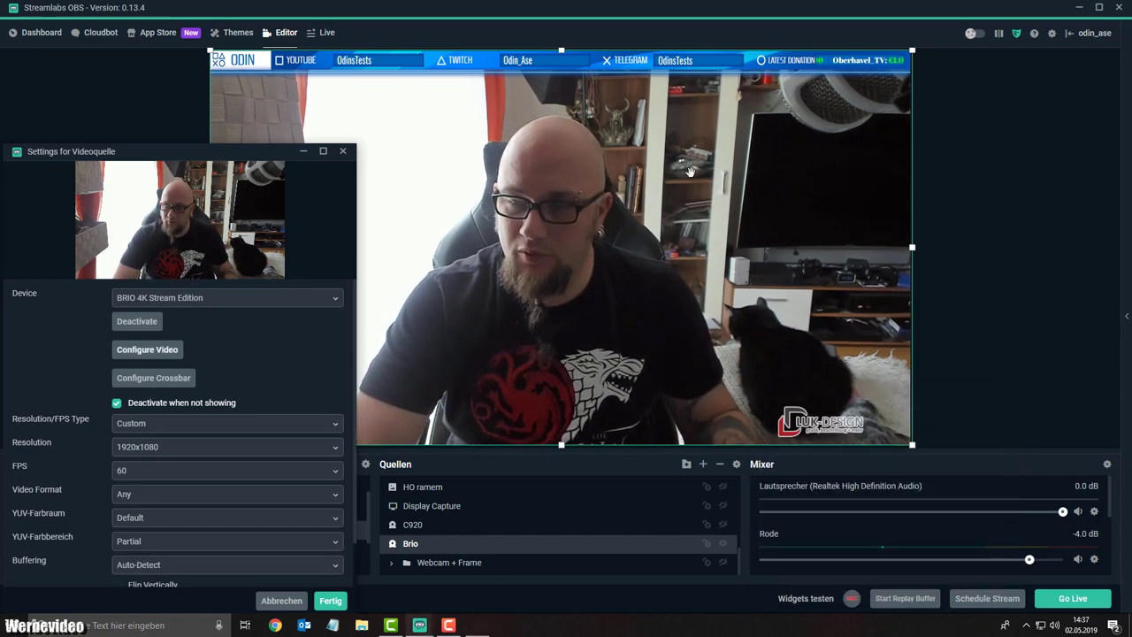
pyautogui.click(345, 601)
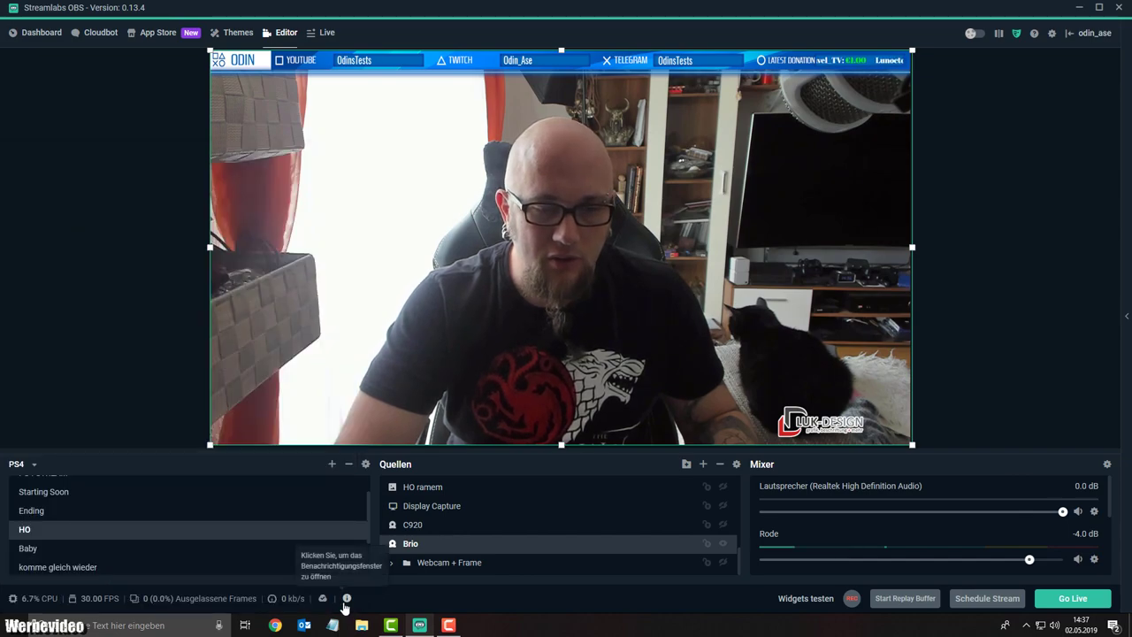
# Review the video format options available for the Brio source and cancel its settings
pyautogui.doubleClick(430, 544)
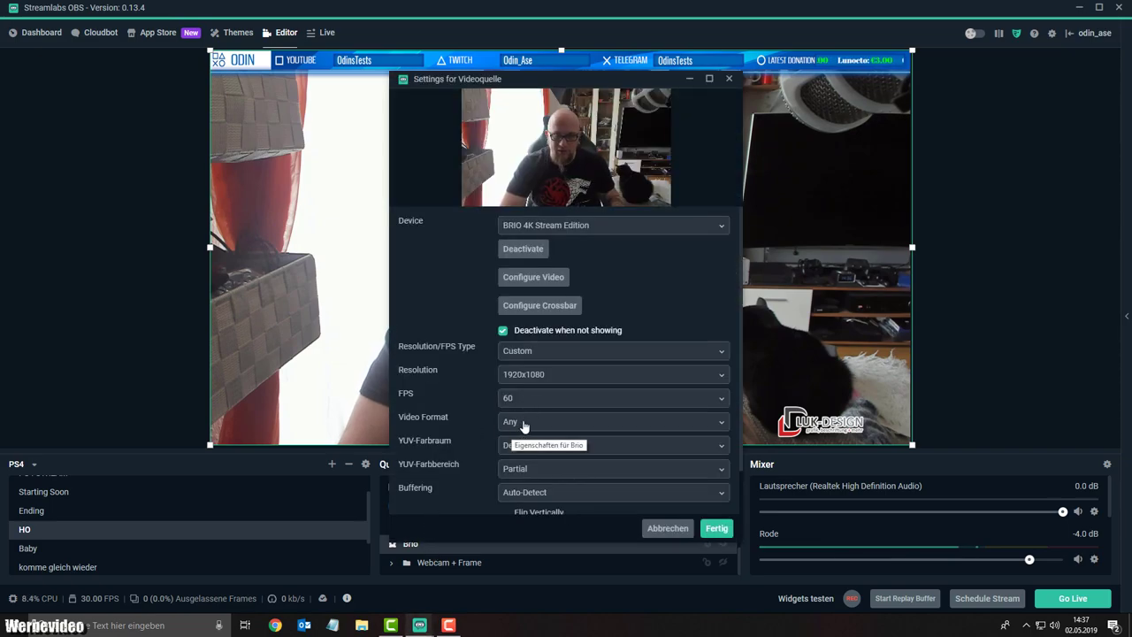
pyautogui.click(525, 424)
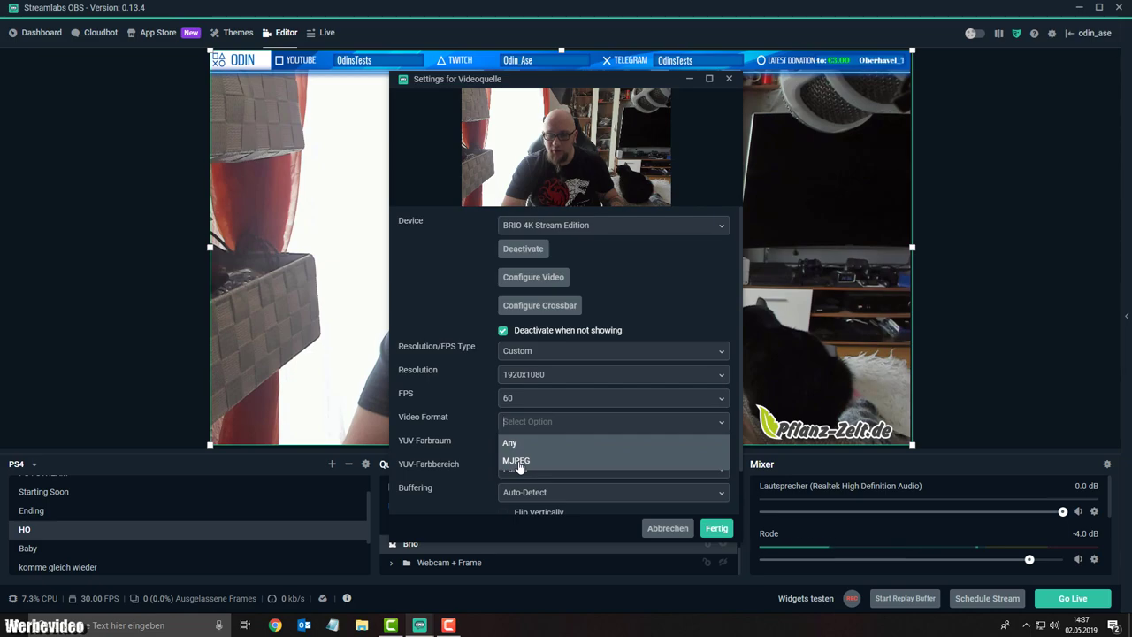
pyautogui.click(668, 528)
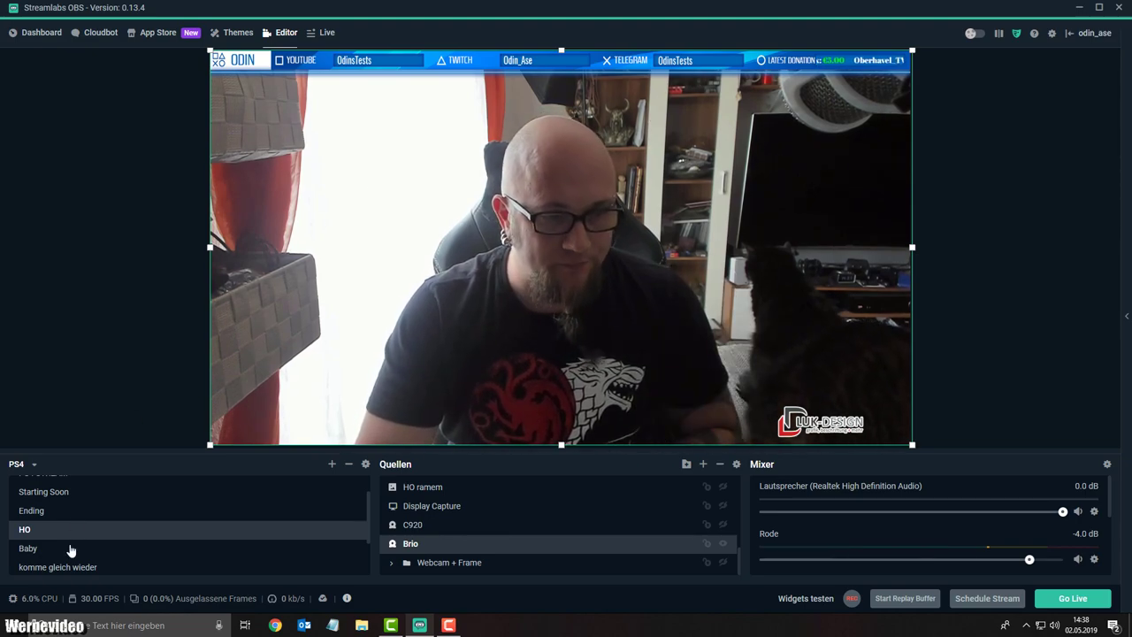
# Switch to the PC scene and open the C920 source's video configuration properties
pyautogui.scroll(-2, 73, 550)
pyautogui.click(44, 568)
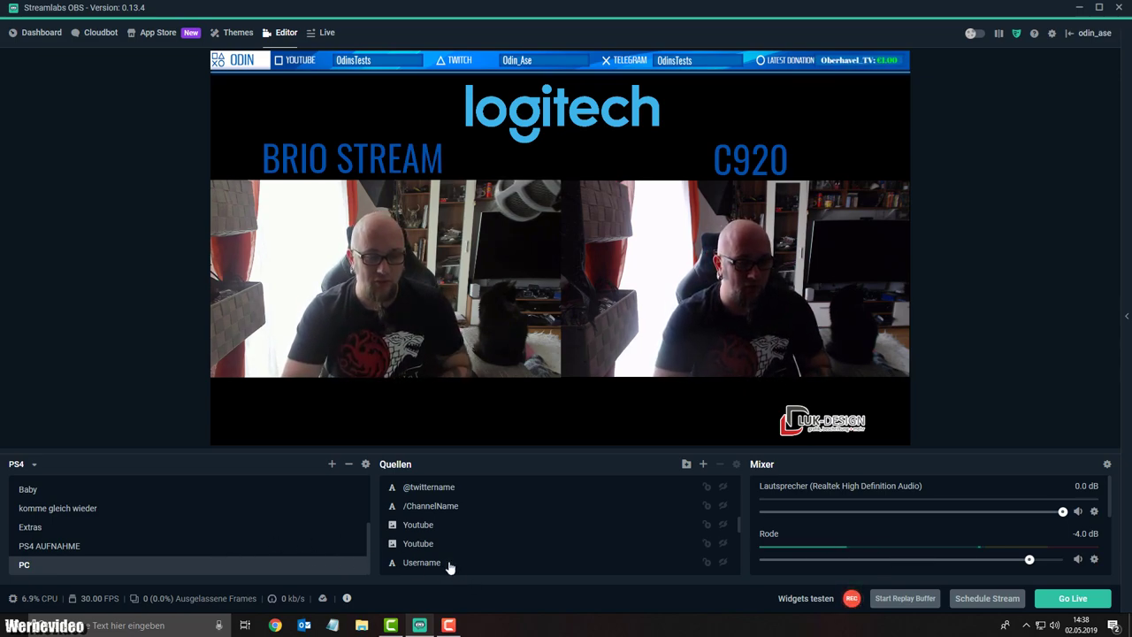
pyautogui.scroll(-5, 451, 528)
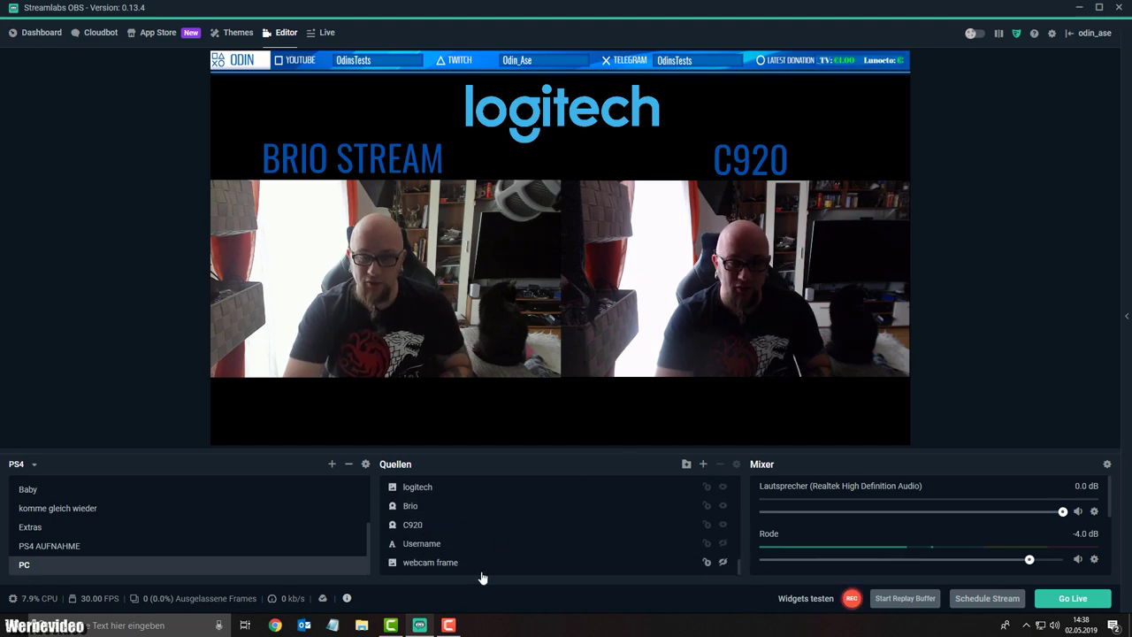
pyautogui.doubleClick(436, 531)
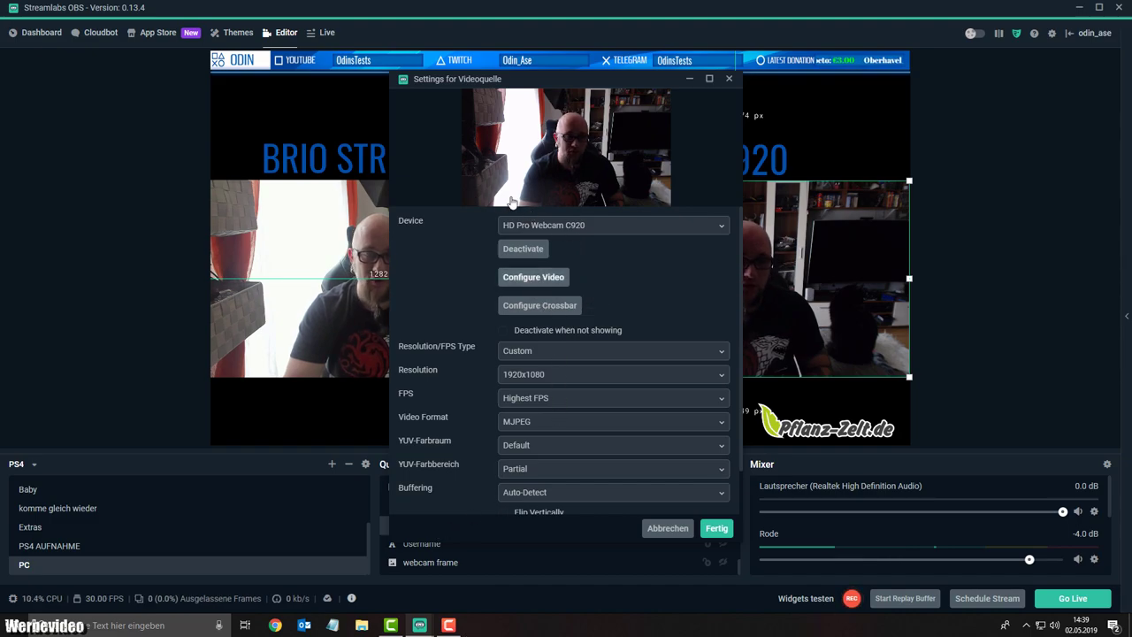
pyautogui.moveTo(608, 85); pyautogui.dragTo(261, 117)
pyautogui.click(477, 626)
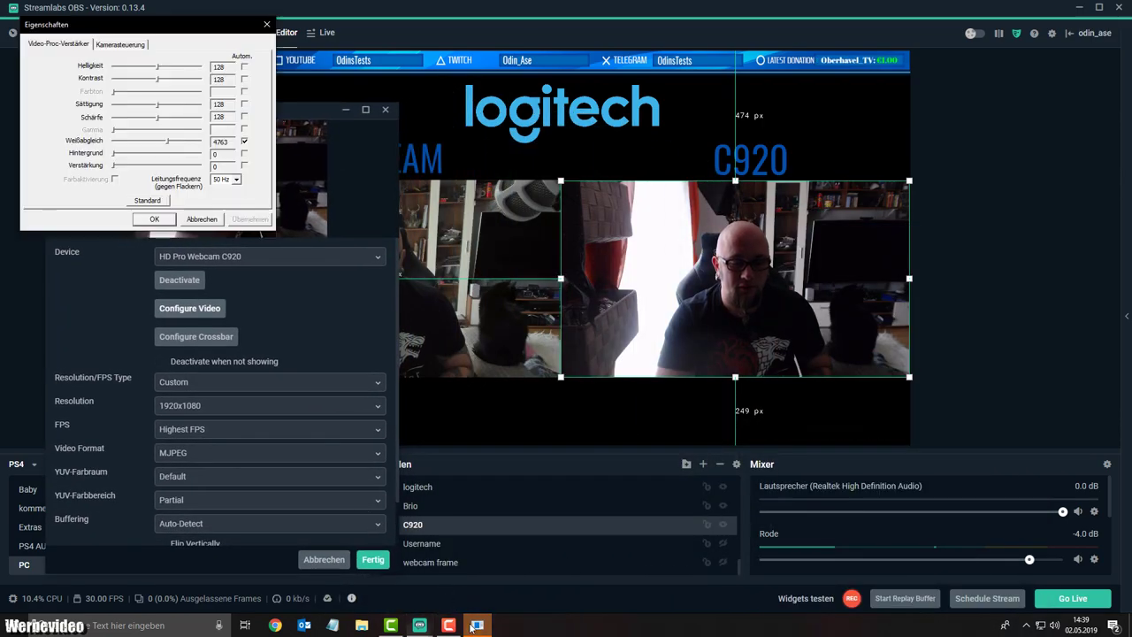
# Switch the C920's low-light compensation back on and apply an anti-flicker line frequency of 60 Hz
pyautogui.click(121, 44)
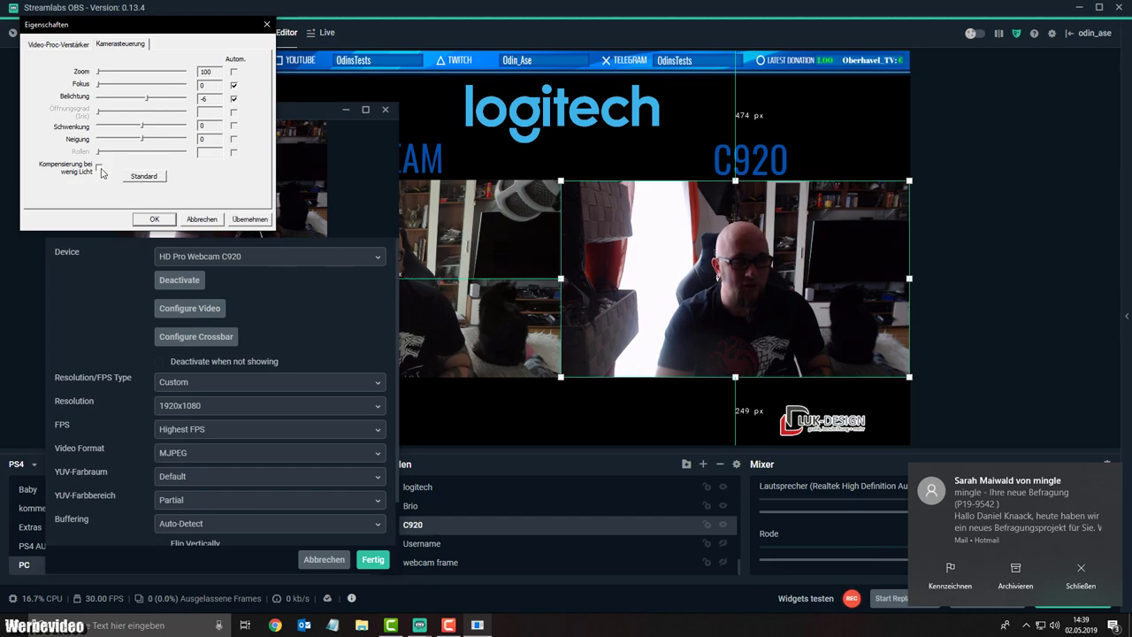
pyautogui.click(100, 172)
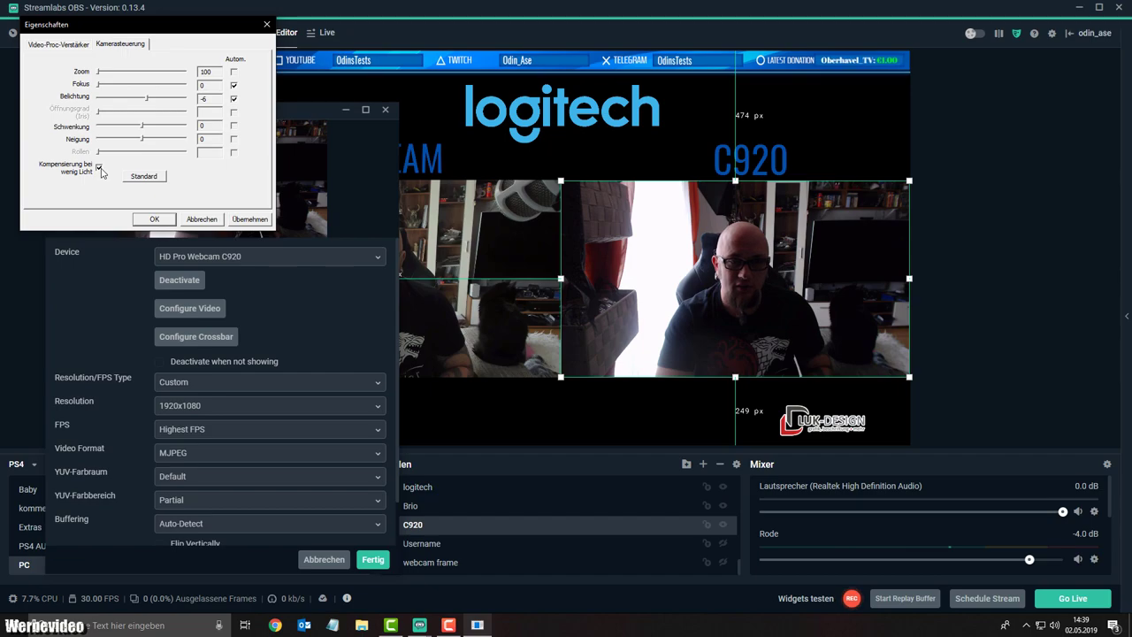
pyautogui.click(69, 44)
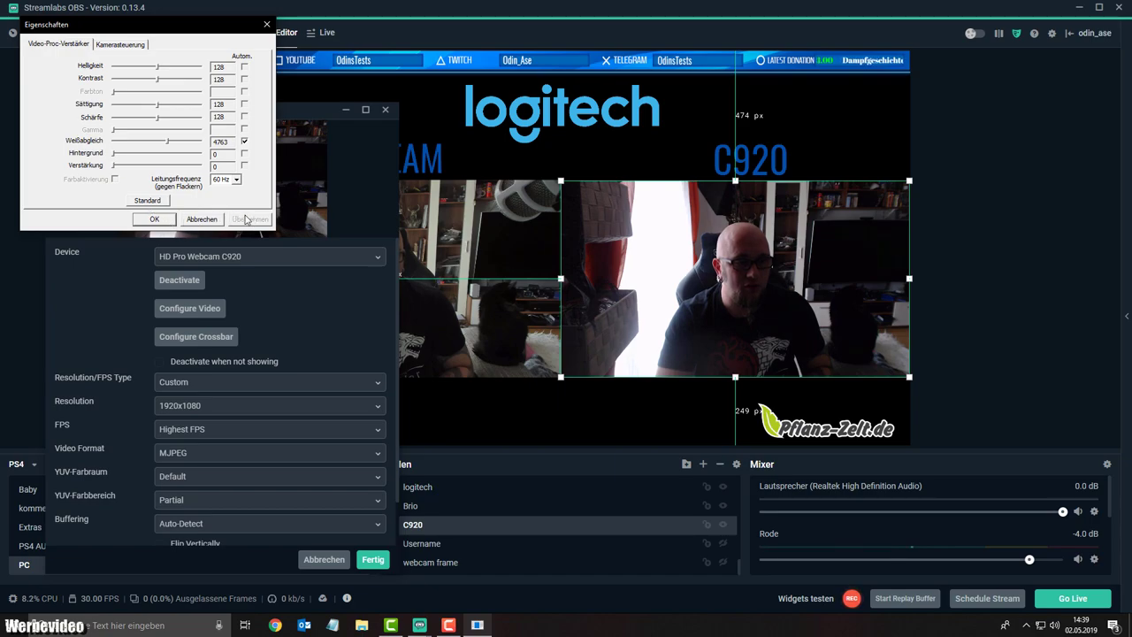
pyautogui.click(112, 46)
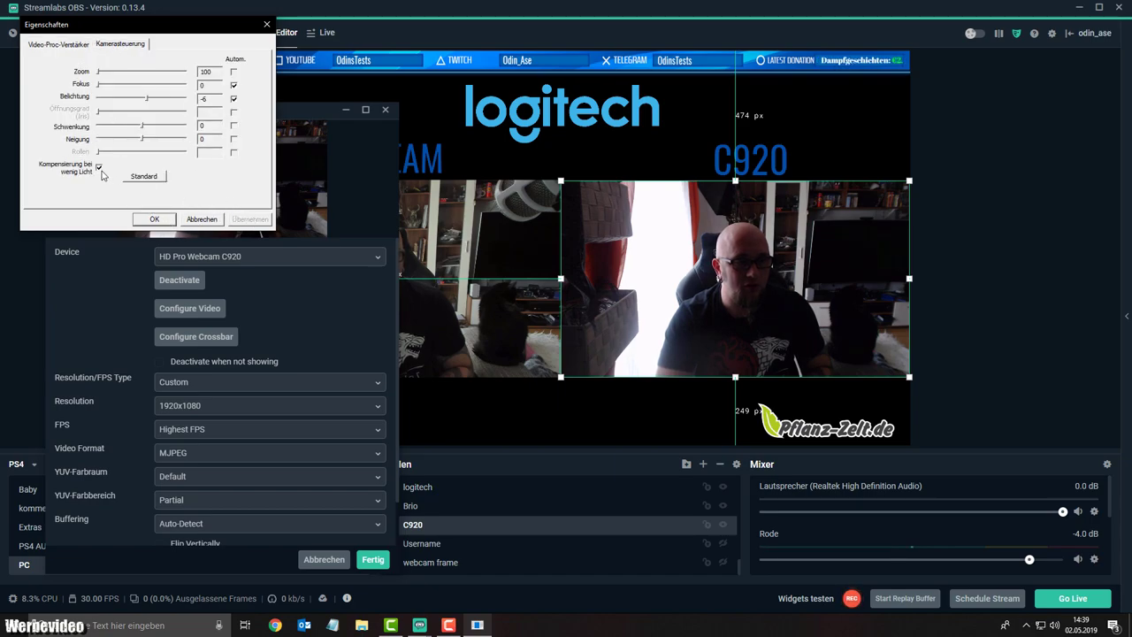
# Confirm the C920's camera control properties and set the source's frame rate to 30 FPS
pyautogui.click(154, 218)
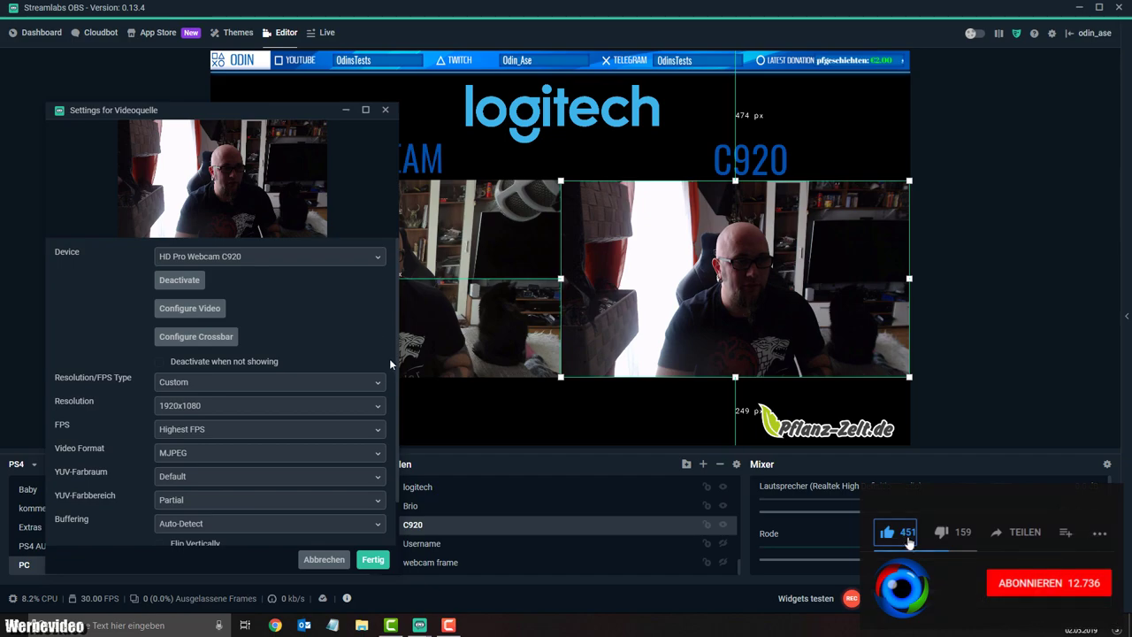
pyautogui.click(210, 430)
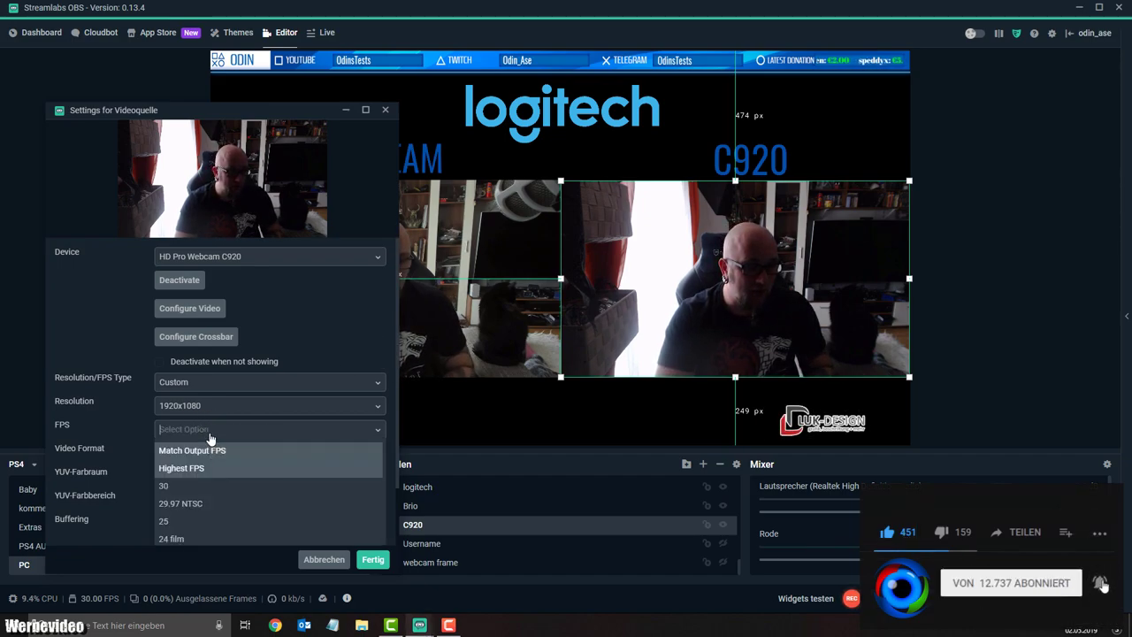
pyautogui.click(165, 486)
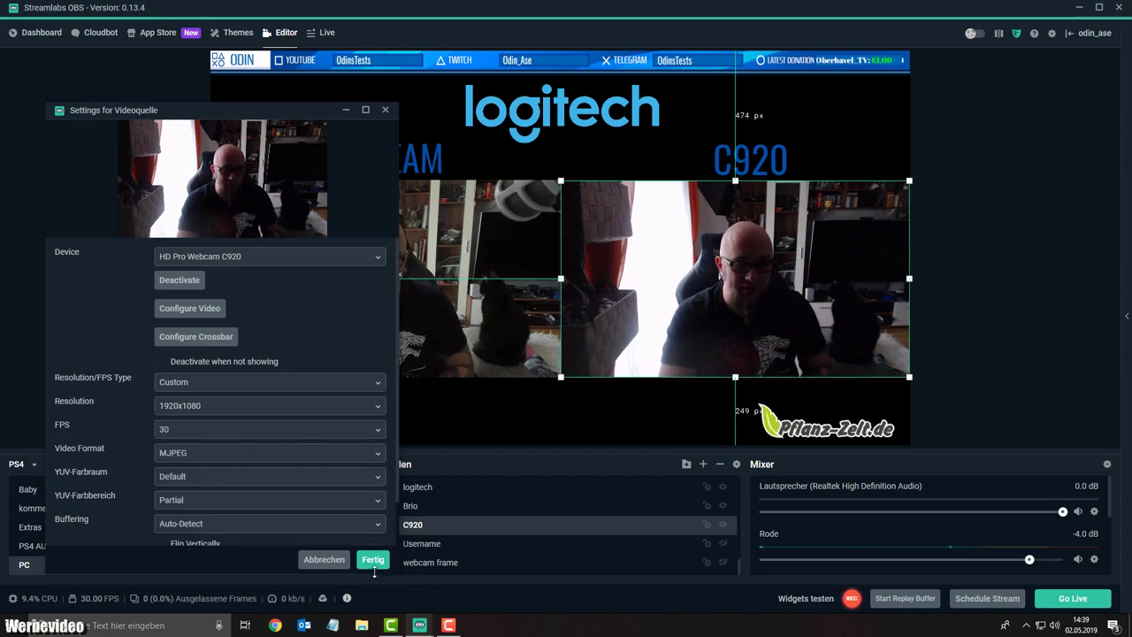
# Try the Any and H264 video formats for the C920 source, and set the format back to MJPEG
pyautogui.click(168, 453)
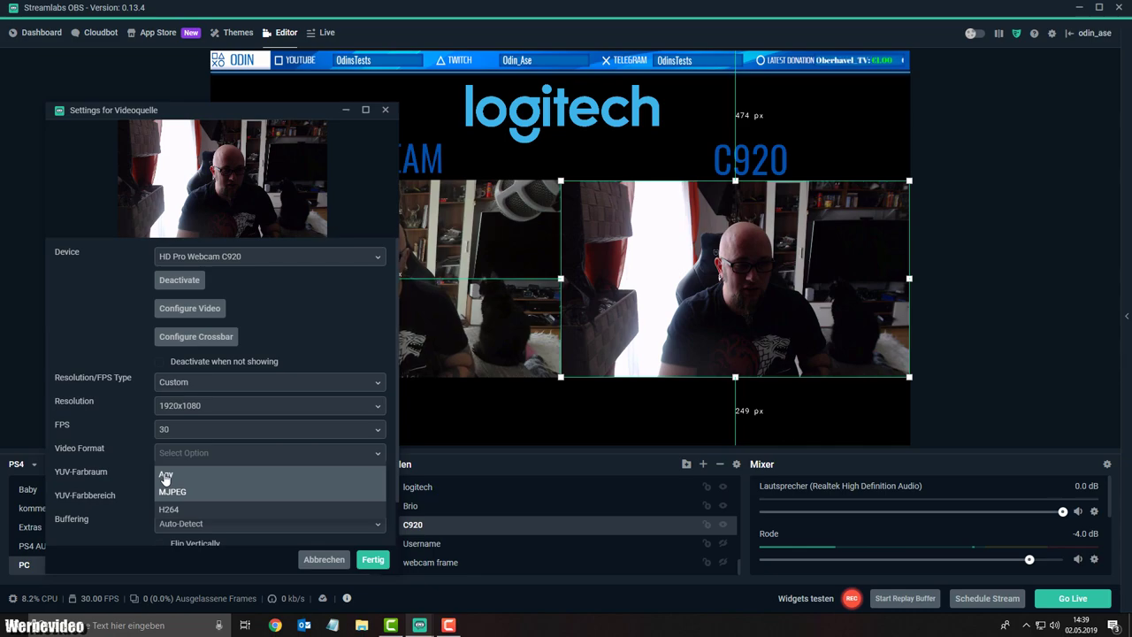
pyautogui.click(165, 478)
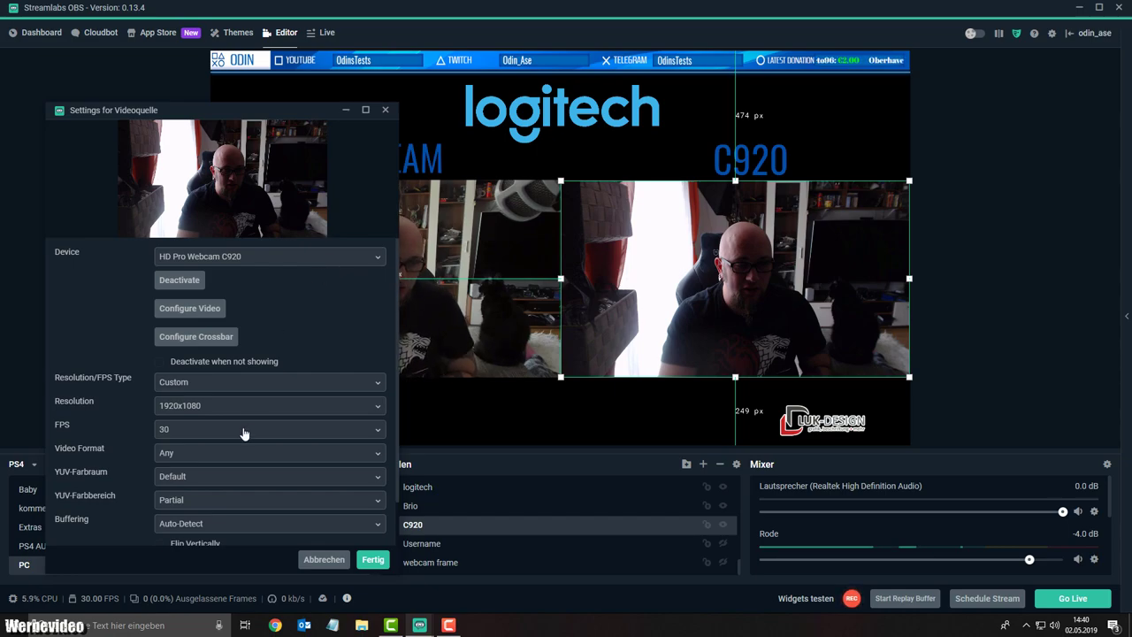
pyautogui.click(213, 452)
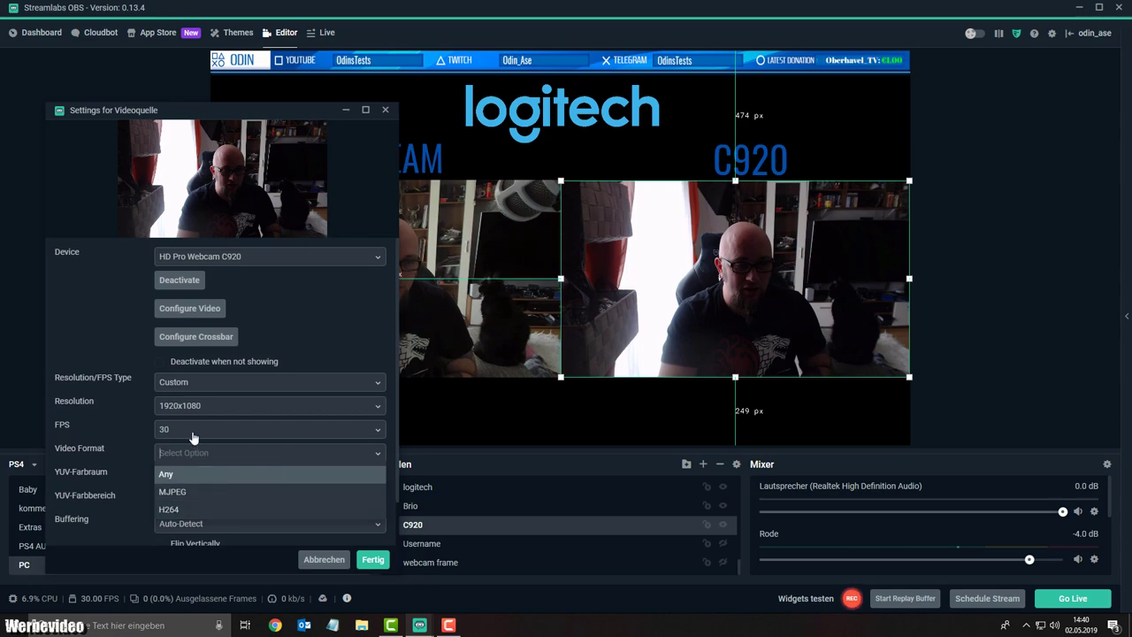
pyautogui.click(174, 513)
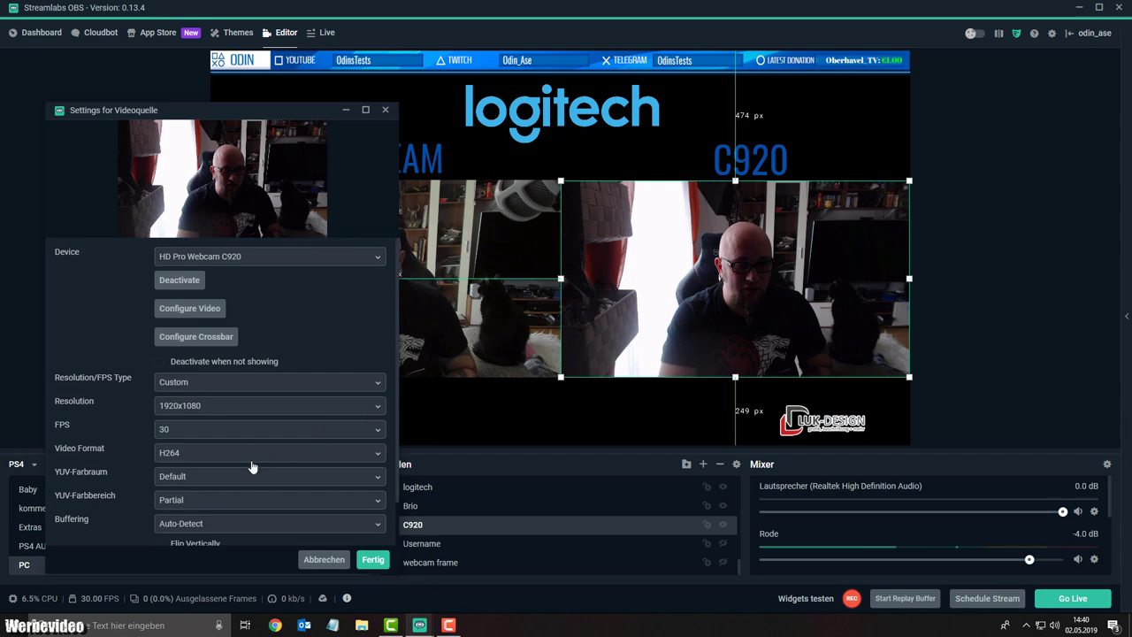
pyautogui.click(205, 457)
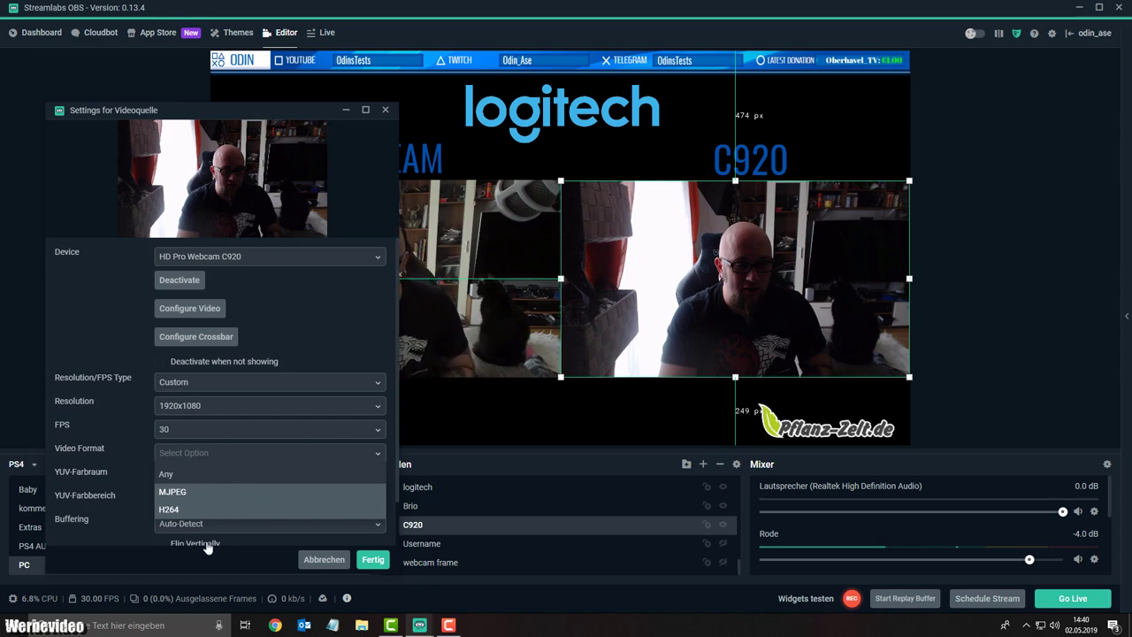
pyautogui.click(236, 489)
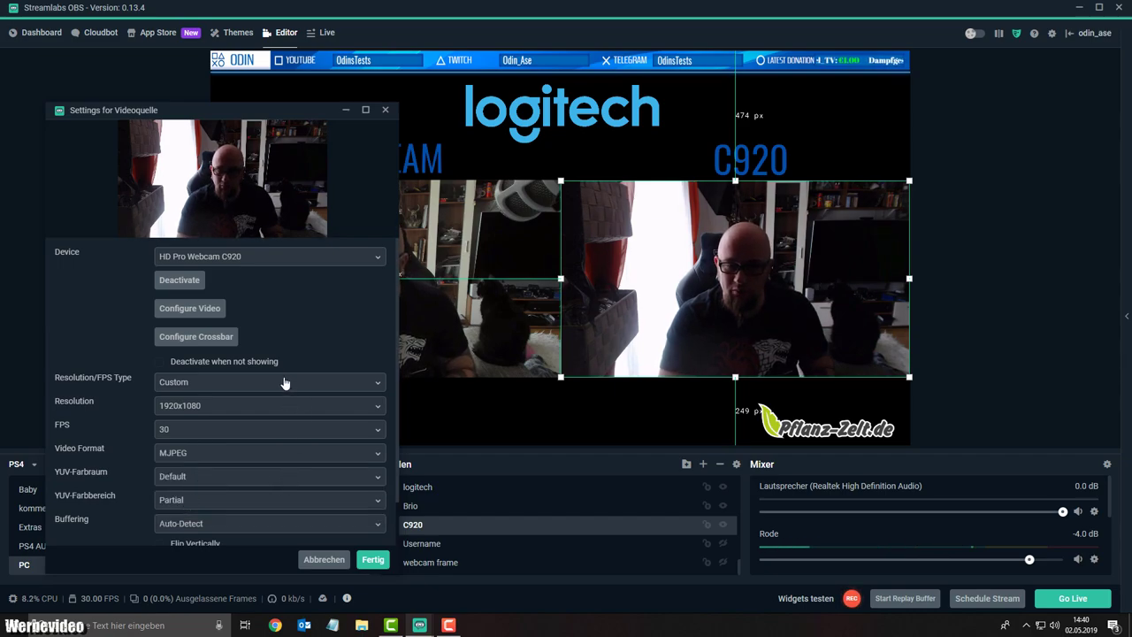